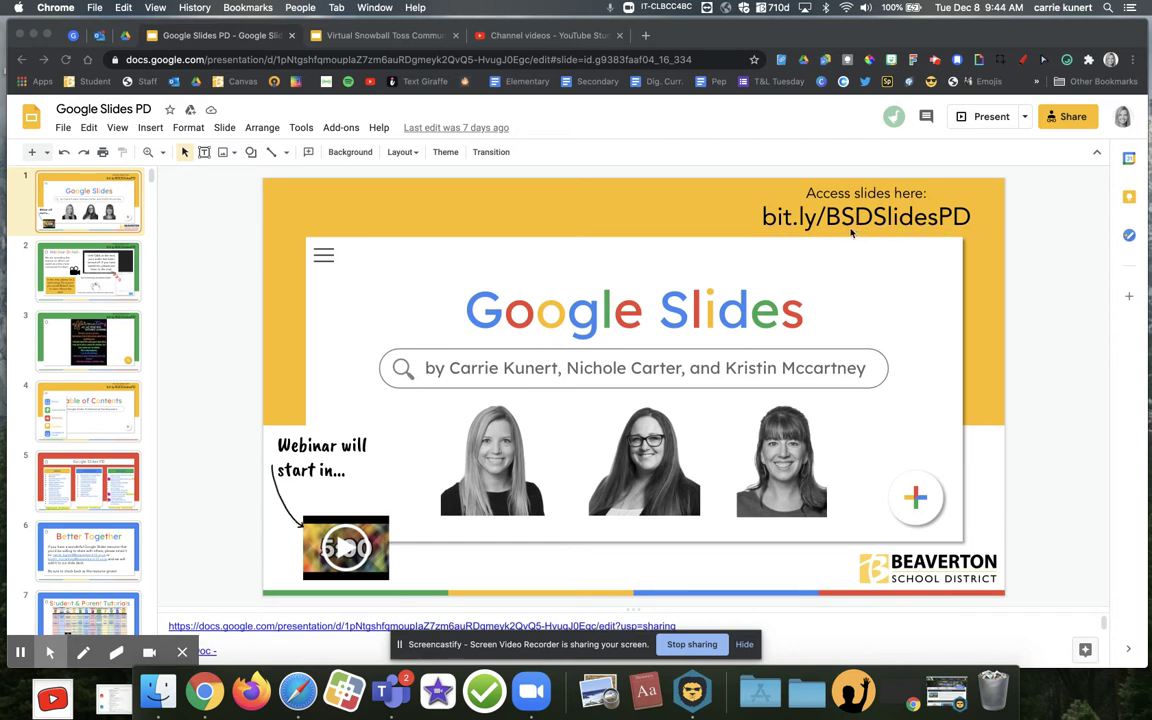
# Scroll the filmstrip to the bottom and open slide 253, the Snowball Toss Game.
pyautogui.click(152, 177)
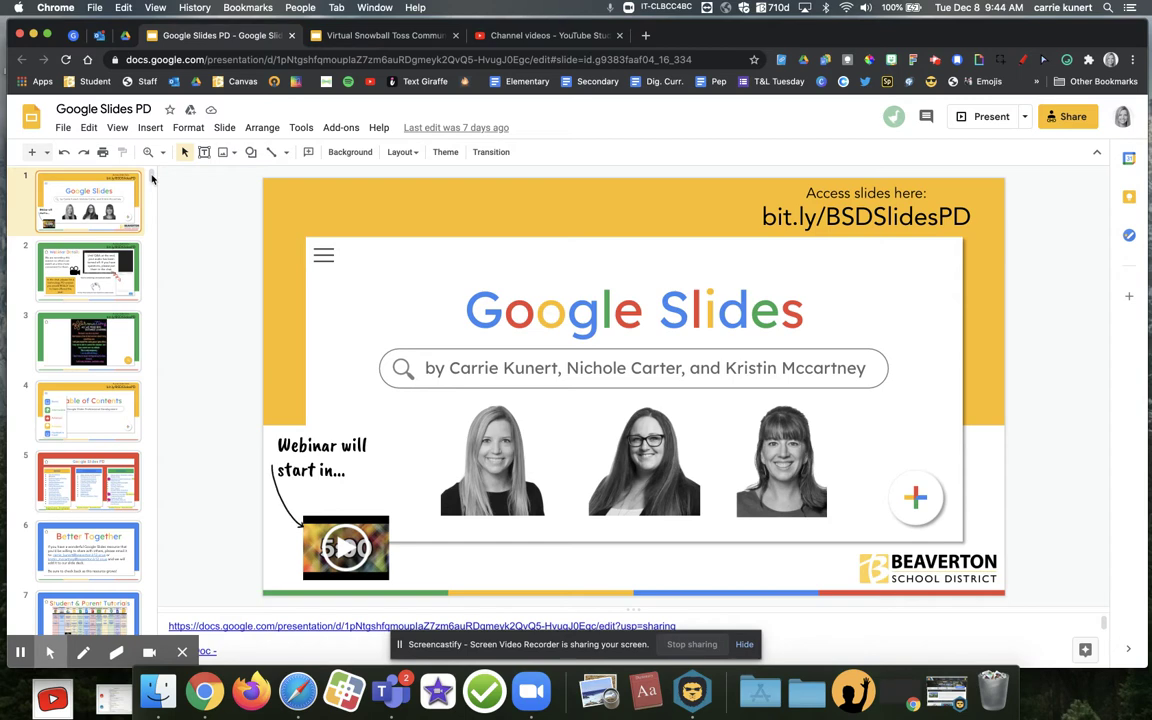
pyautogui.click(152, 175)
pyautogui.moveTo(152, 175); pyautogui.dragTo(152, 625)
pyautogui.click(95, 510)
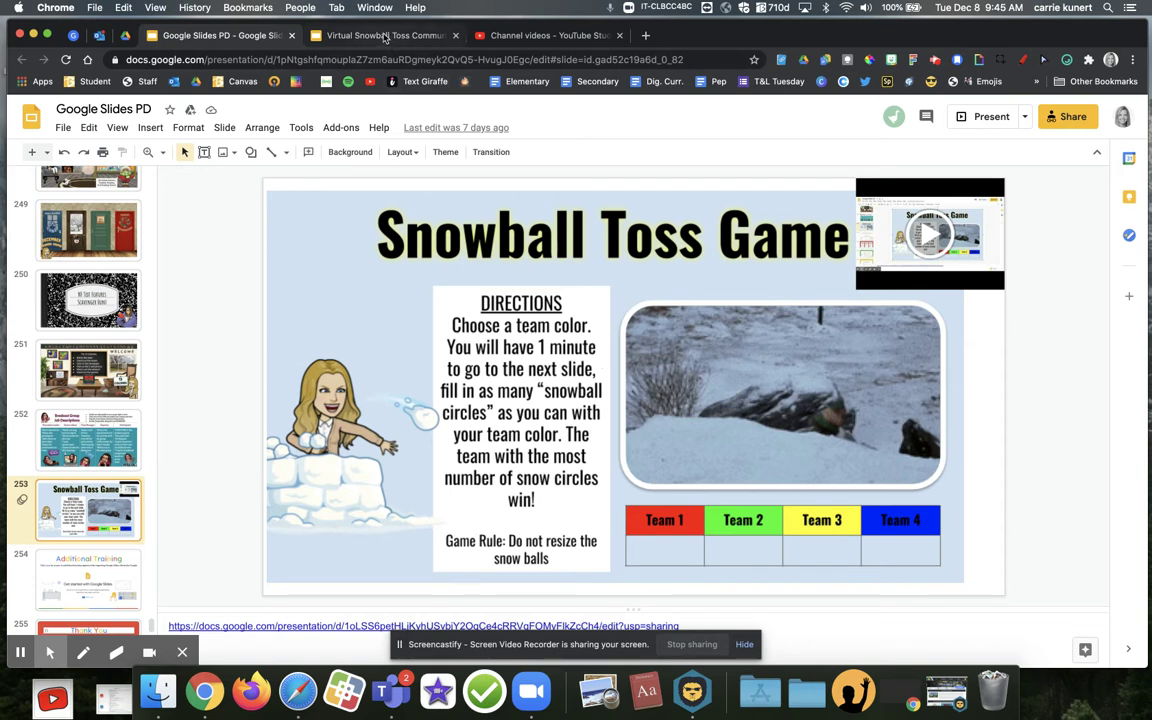
# Switch to the Virtual Snowball Toss Community Building deck and open slide 2's snowball circles.
pyautogui.click(384, 36)
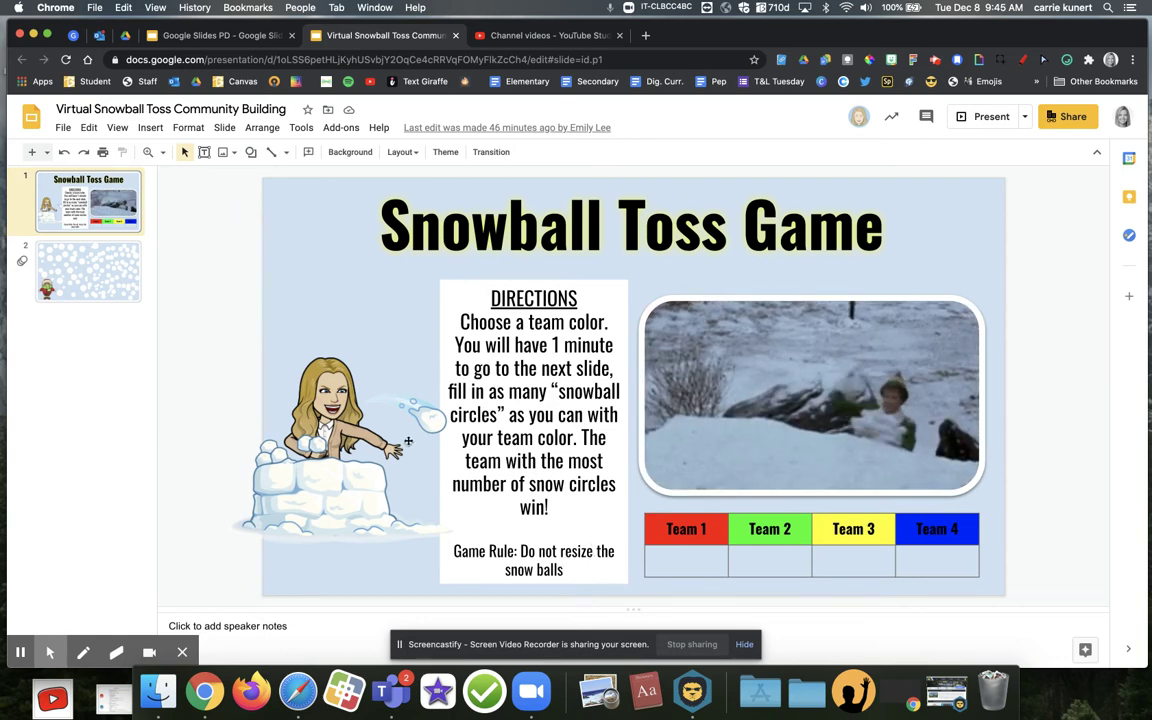
pyautogui.click(90, 283)
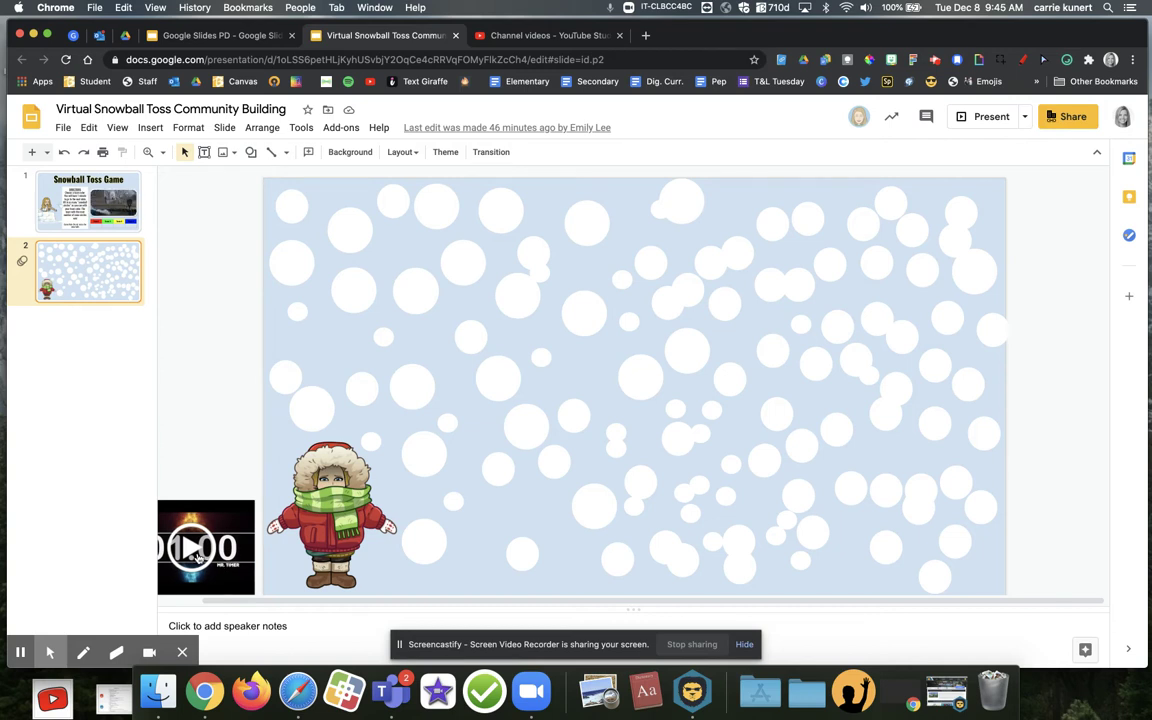
# Fill one white snowball circle with red.
pyautogui.click(342, 498)
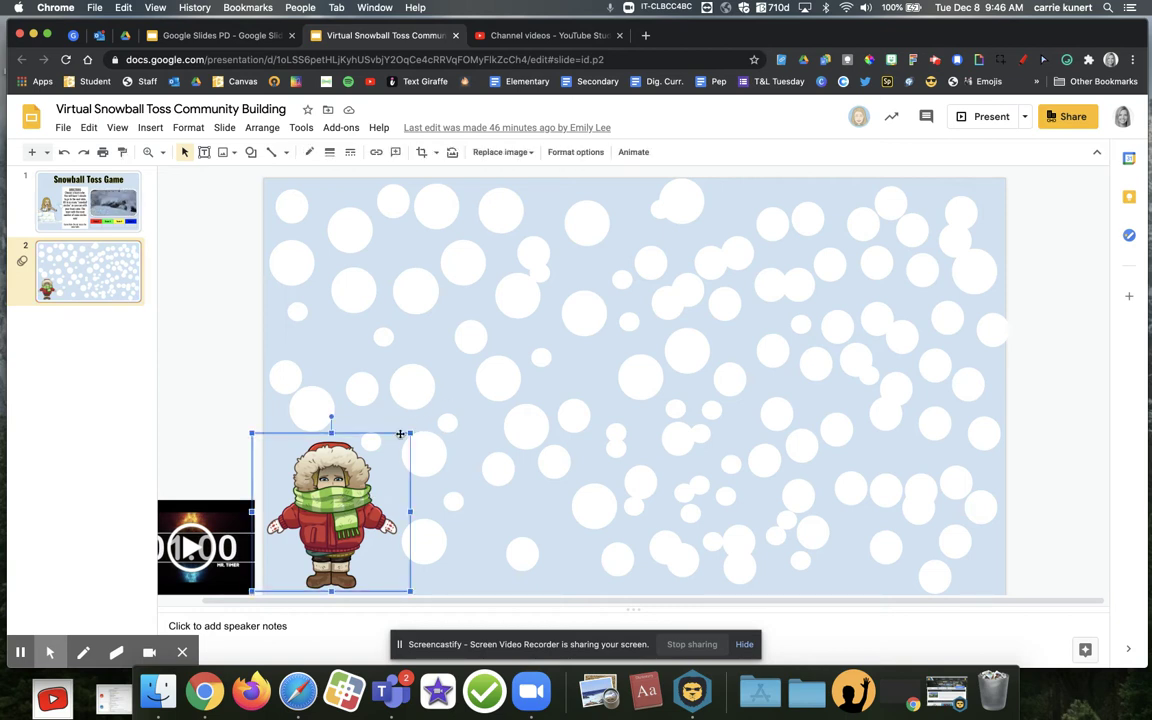
pyautogui.click(490, 378)
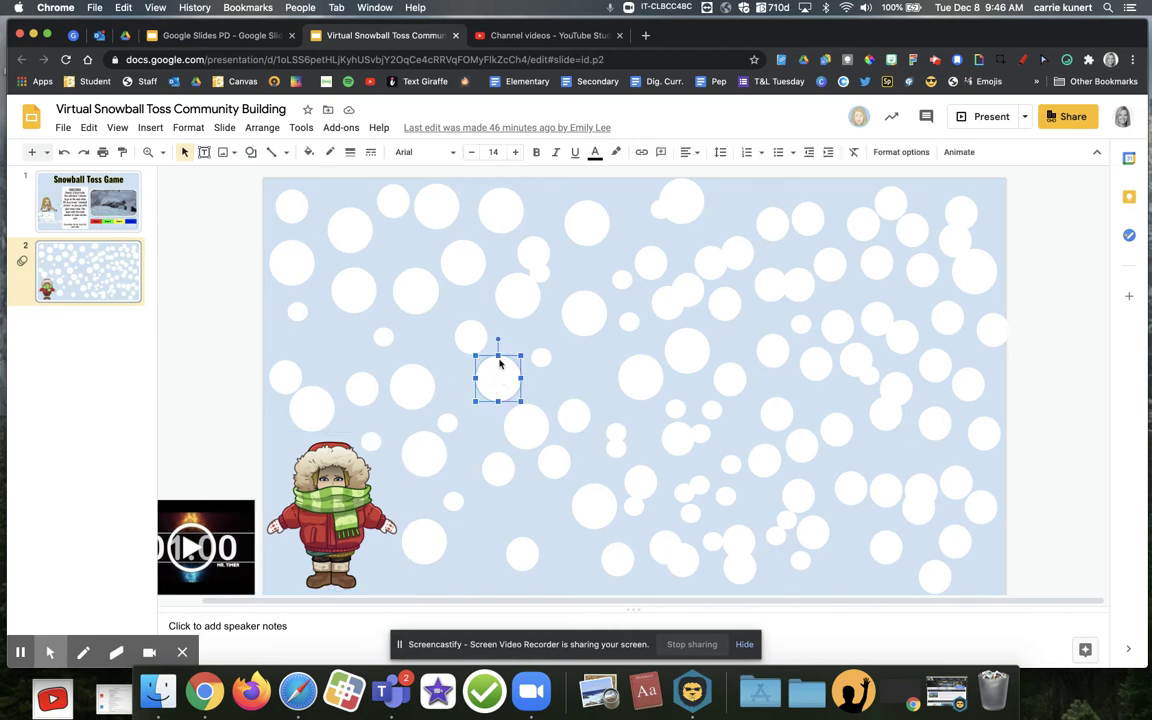
pyautogui.click(309, 152)
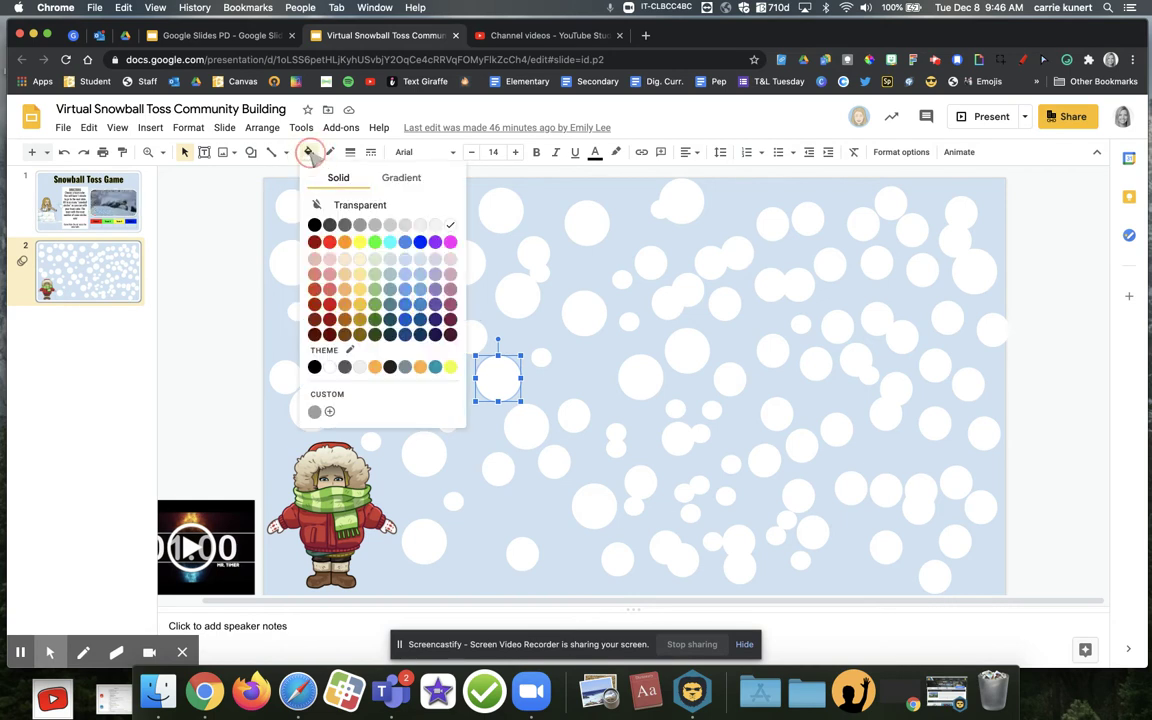
pyautogui.click(329, 243)
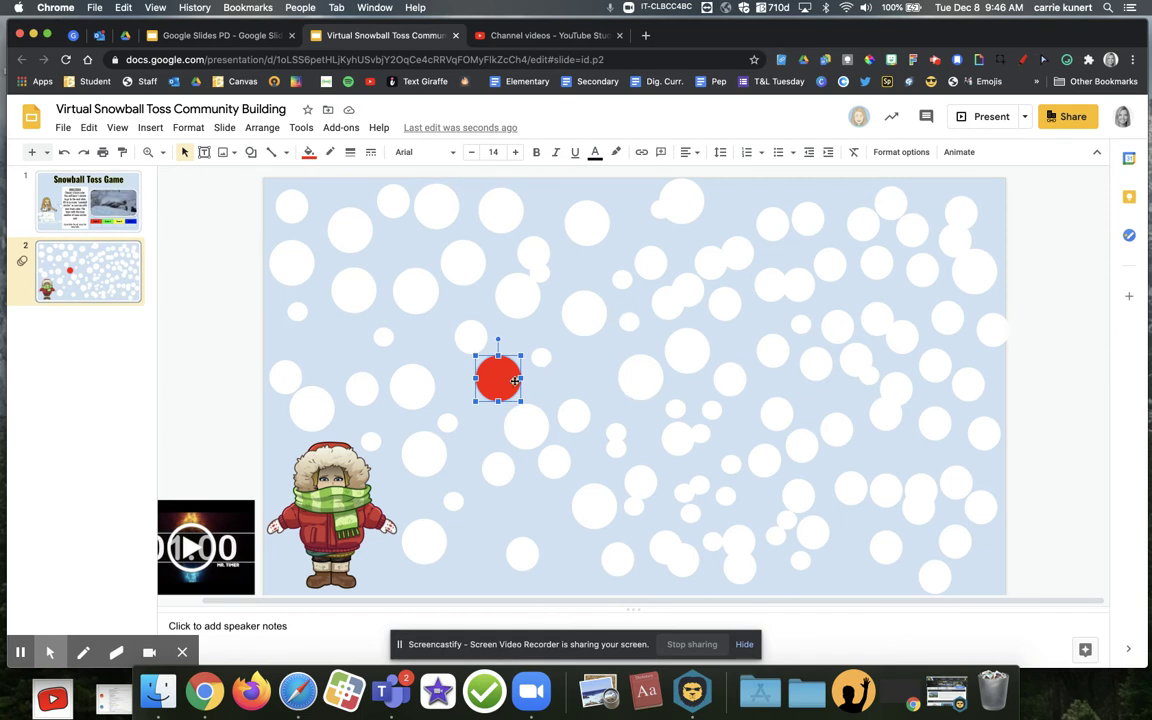
# Nudge the small shape inside a snowball lower and reselect the red snowball's fill colours.
pyautogui.click(589, 319)
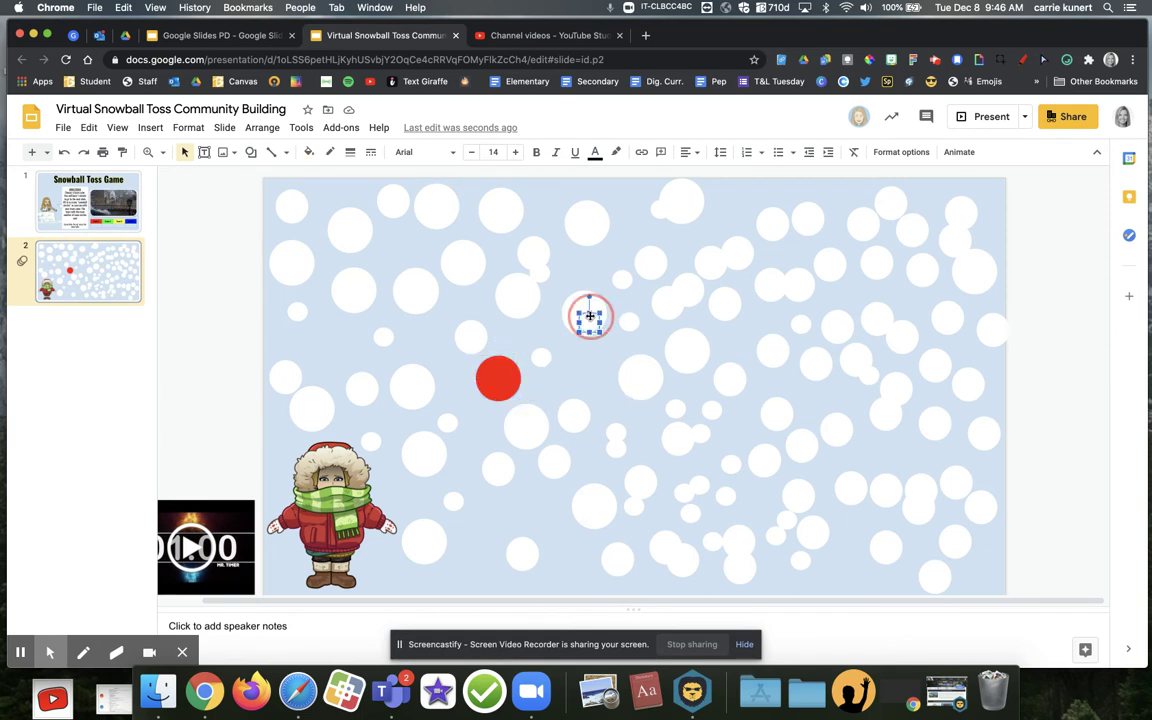
pyautogui.moveTo(587, 323); pyautogui.dragTo(587, 348)
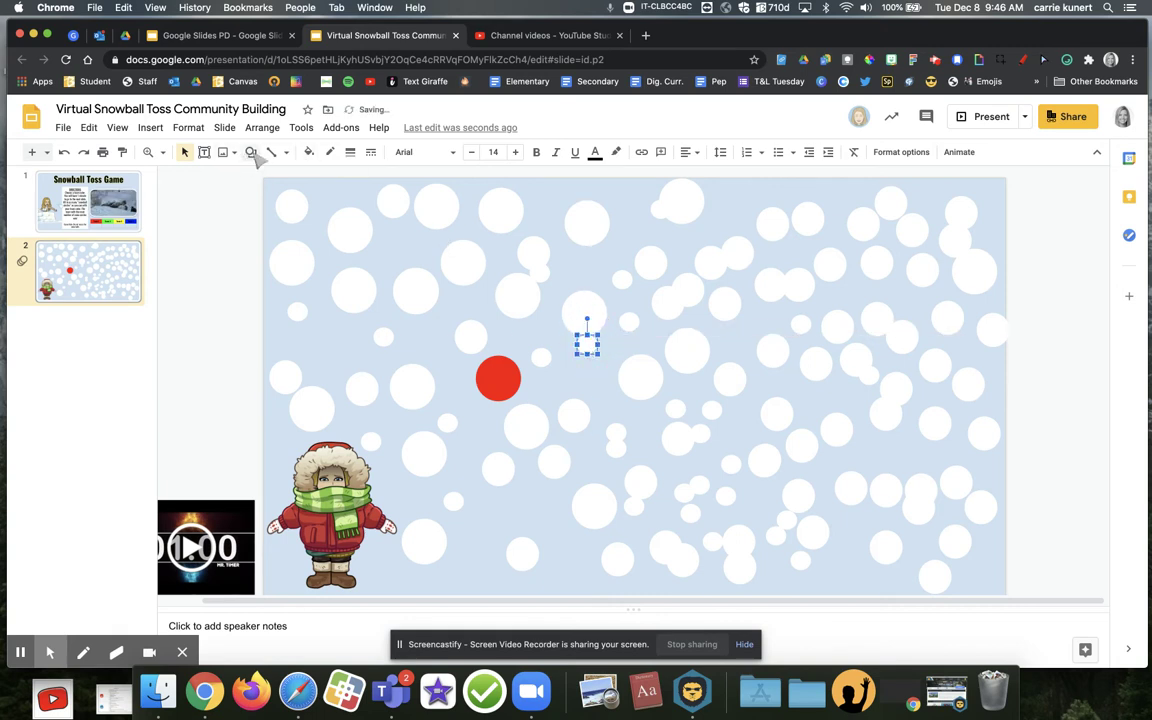
pyautogui.click(495, 375)
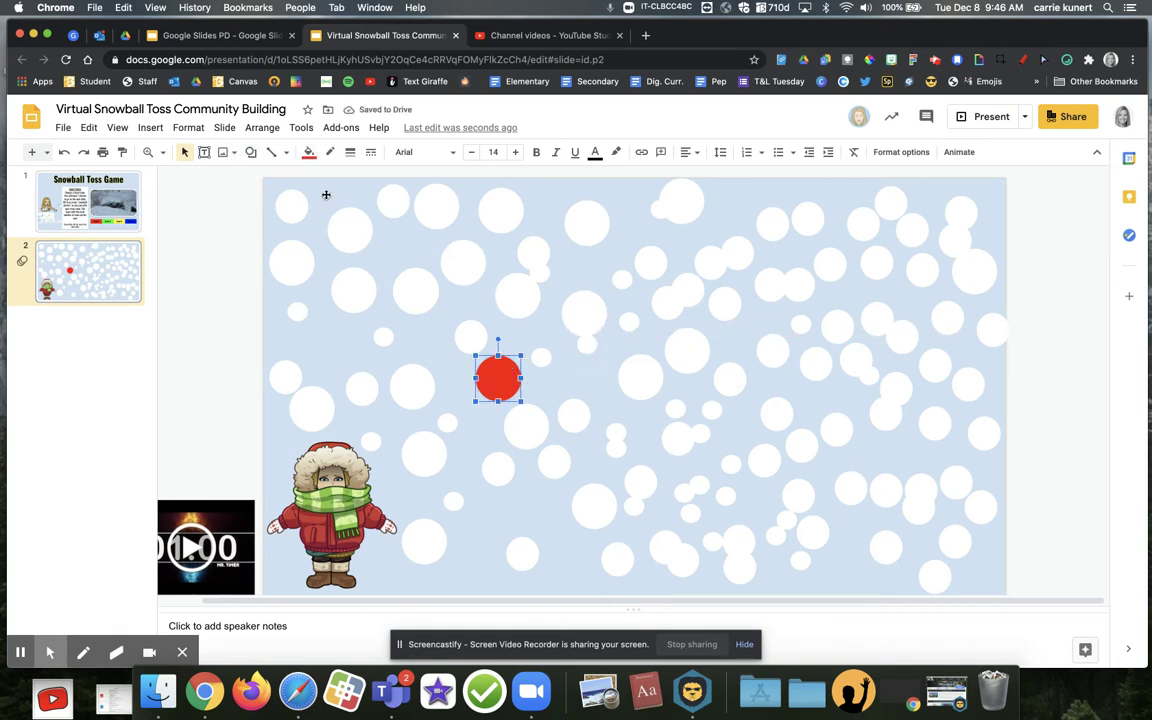
pyautogui.click(309, 152)
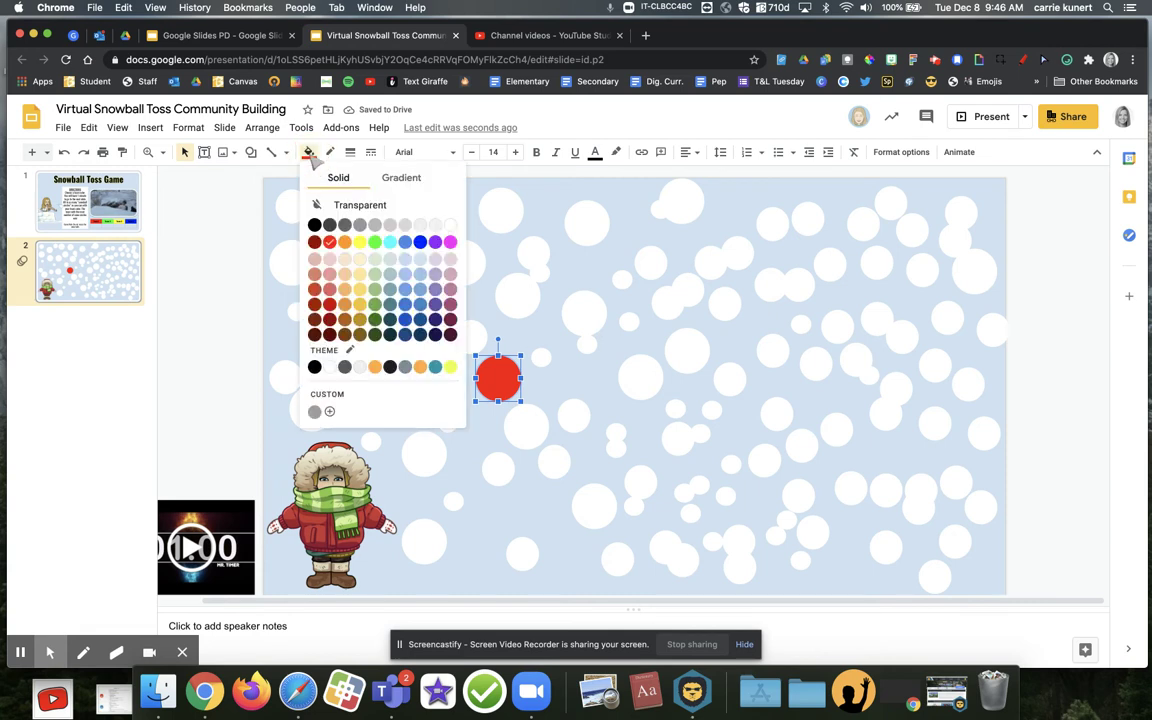
# Recolour the snowball blue, view the slide 1 directions, then return to slide 2.
pyautogui.click(420, 241)
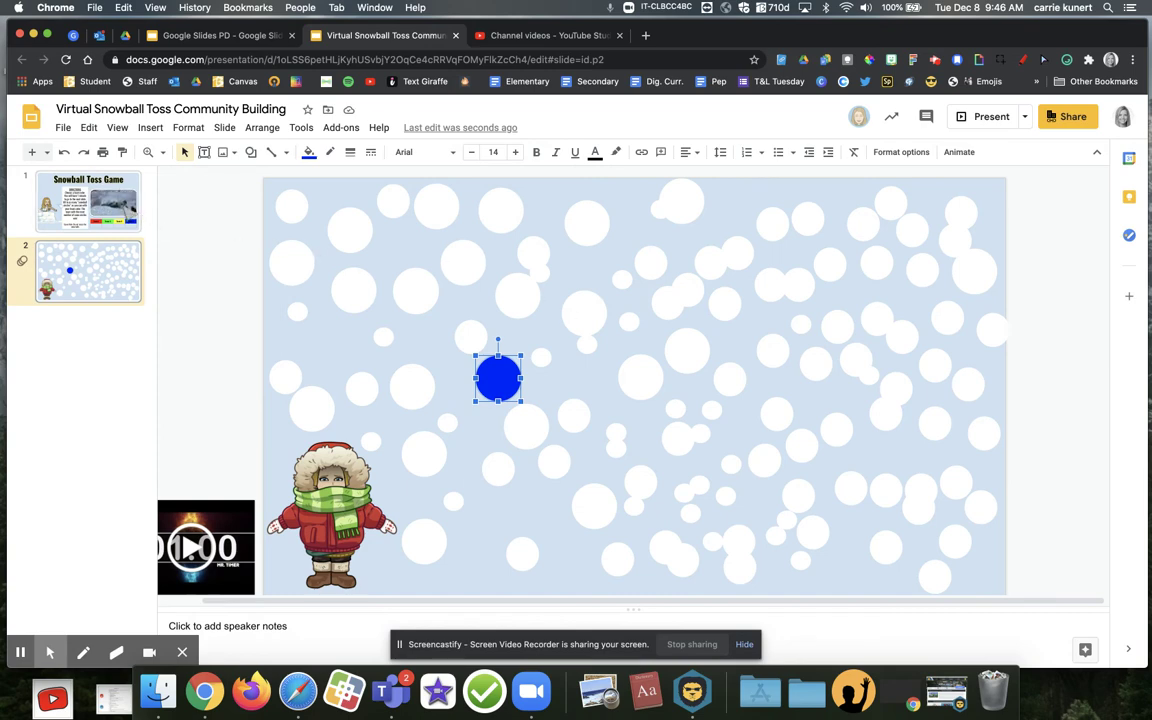
pyautogui.click(88, 200)
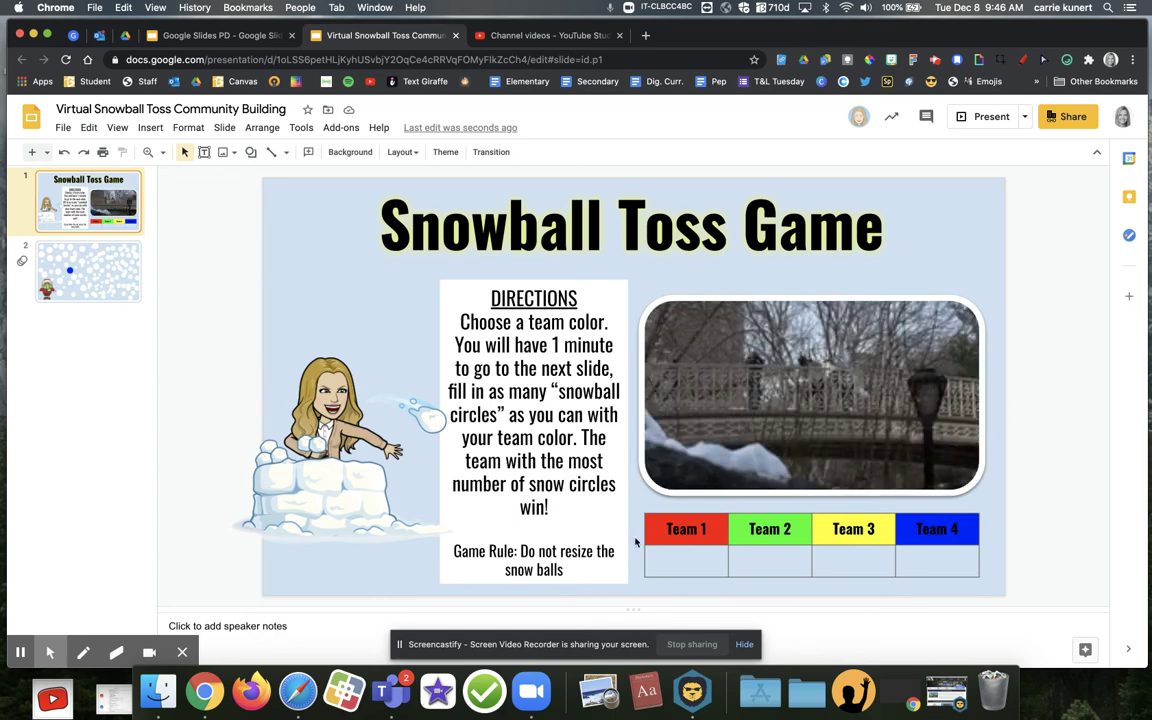
pyautogui.click(111, 282)
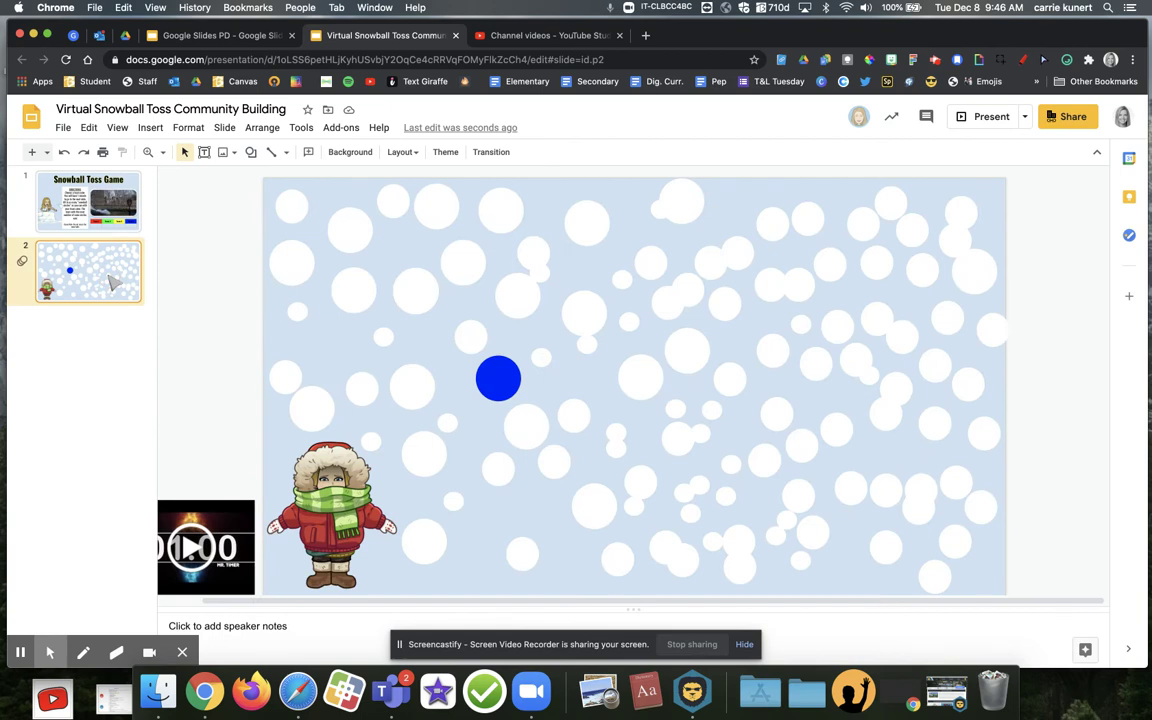
# Reset the blue snowball's fill to white and duplicate the blank snowball slide.
pyautogui.click(505, 381)
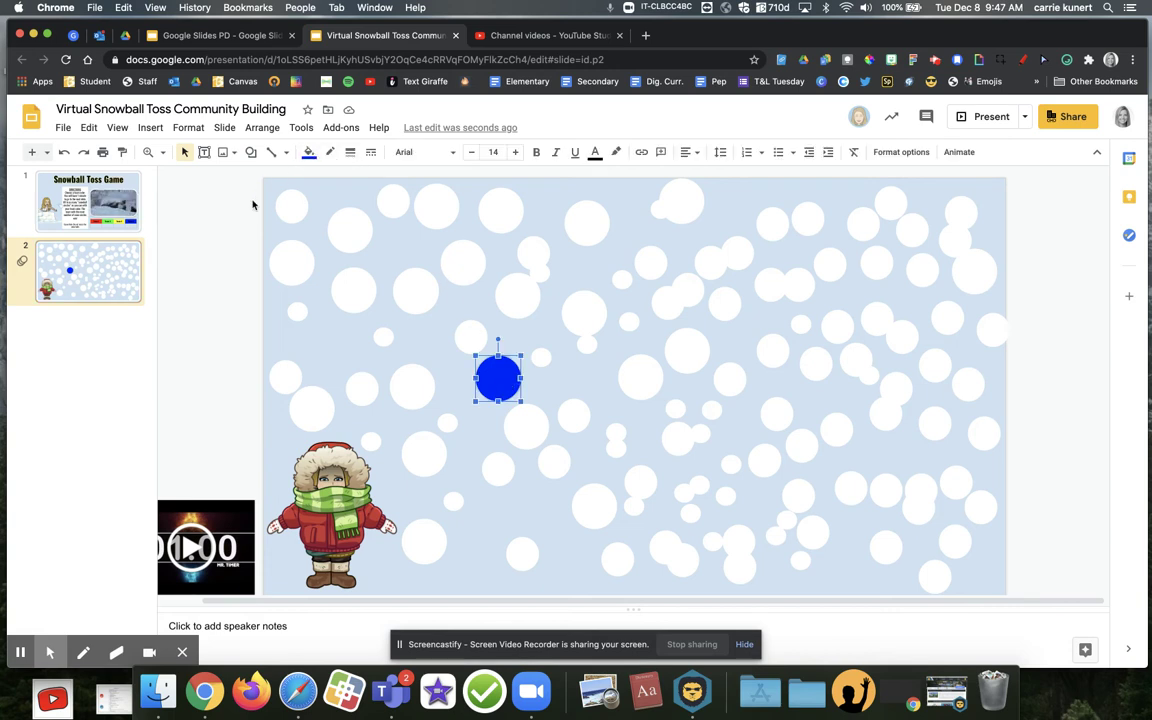
pyautogui.moveTo(236, 196); pyautogui.dragTo(422, 224)
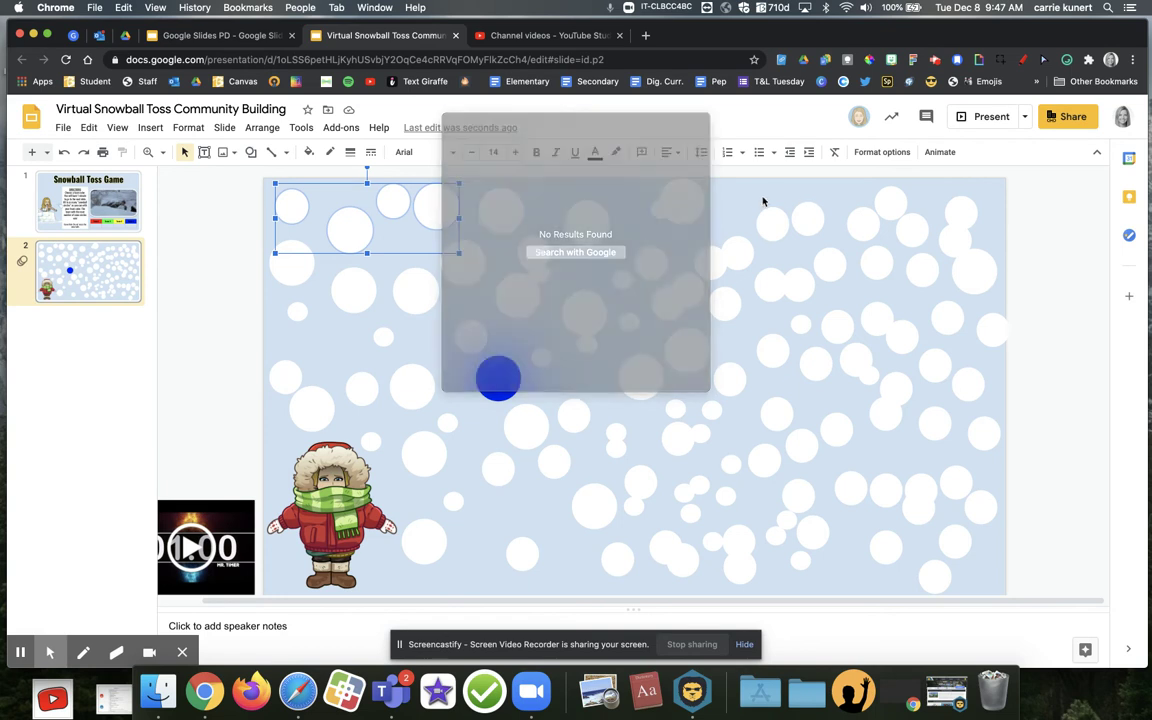
pyautogui.click(505, 372)
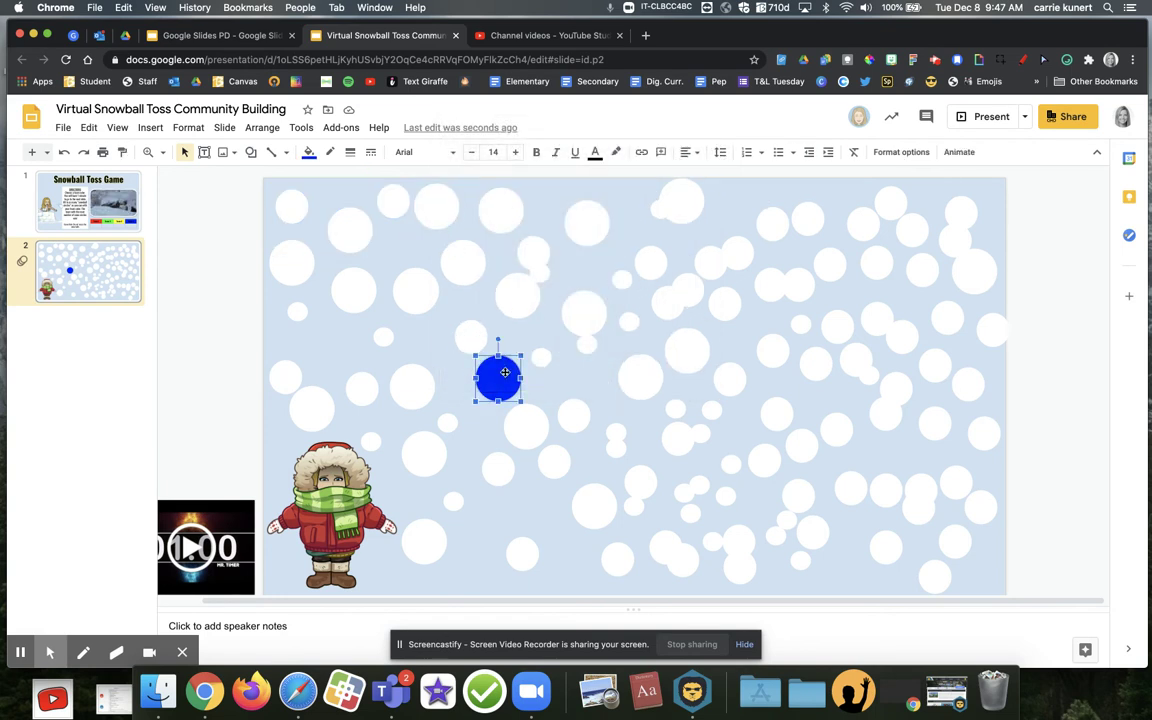
pyautogui.click(309, 152)
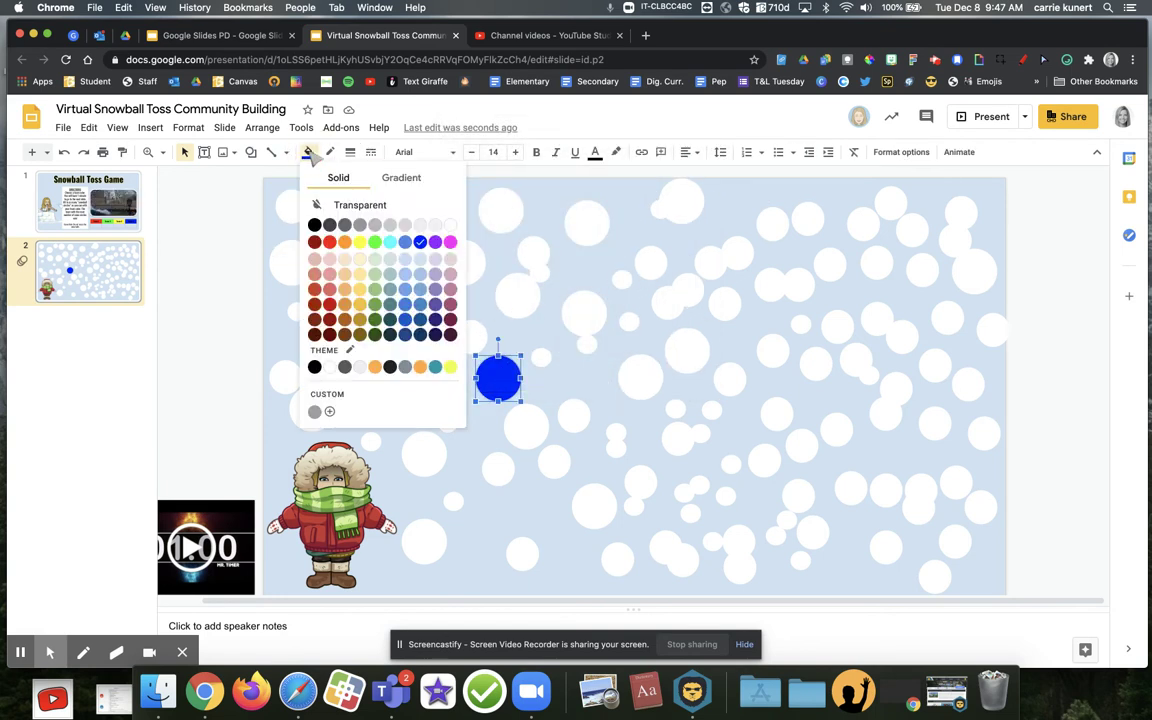
pyautogui.click(450, 226)
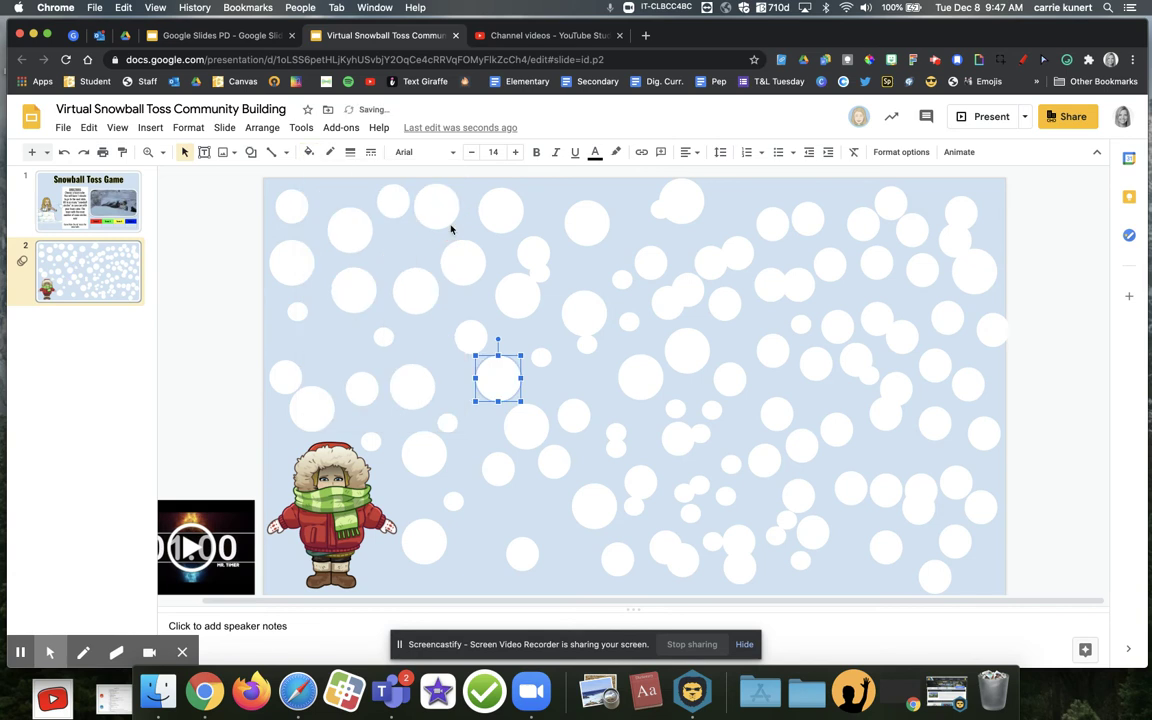
pyautogui.click(1035, 458)
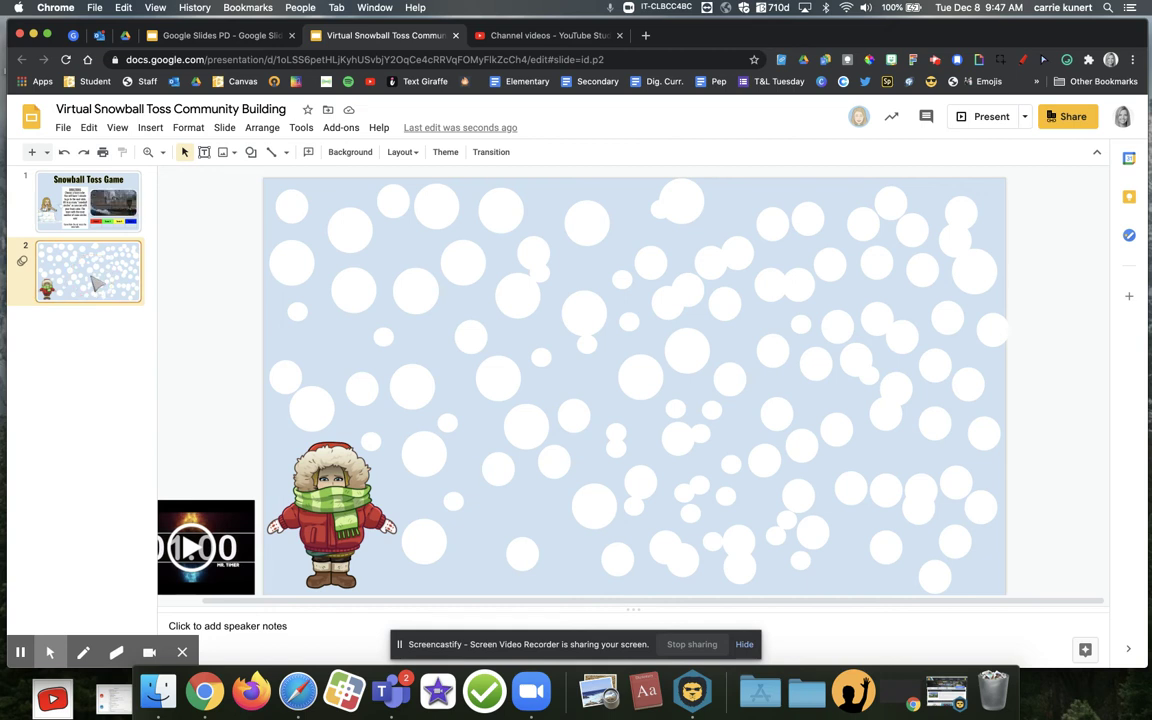
pyautogui.press('super+d')
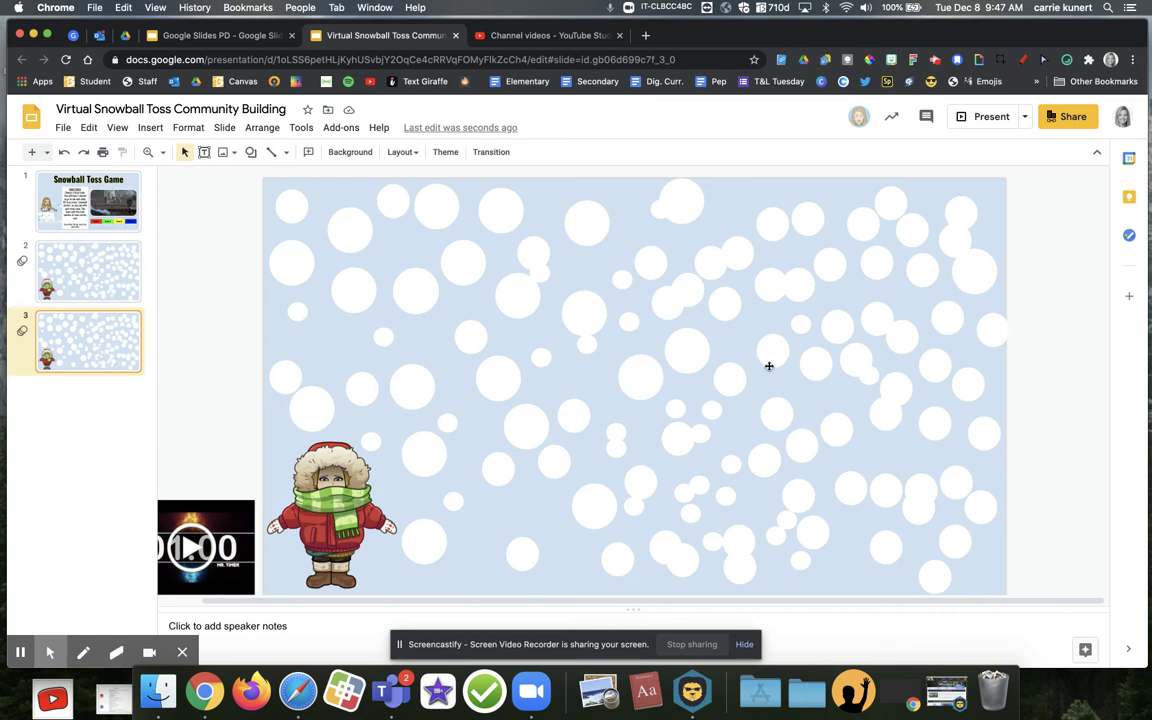
# Copy the Virtual Snowball Toss deck's share link from the Share dialog.
pyautogui.click(1068, 117)
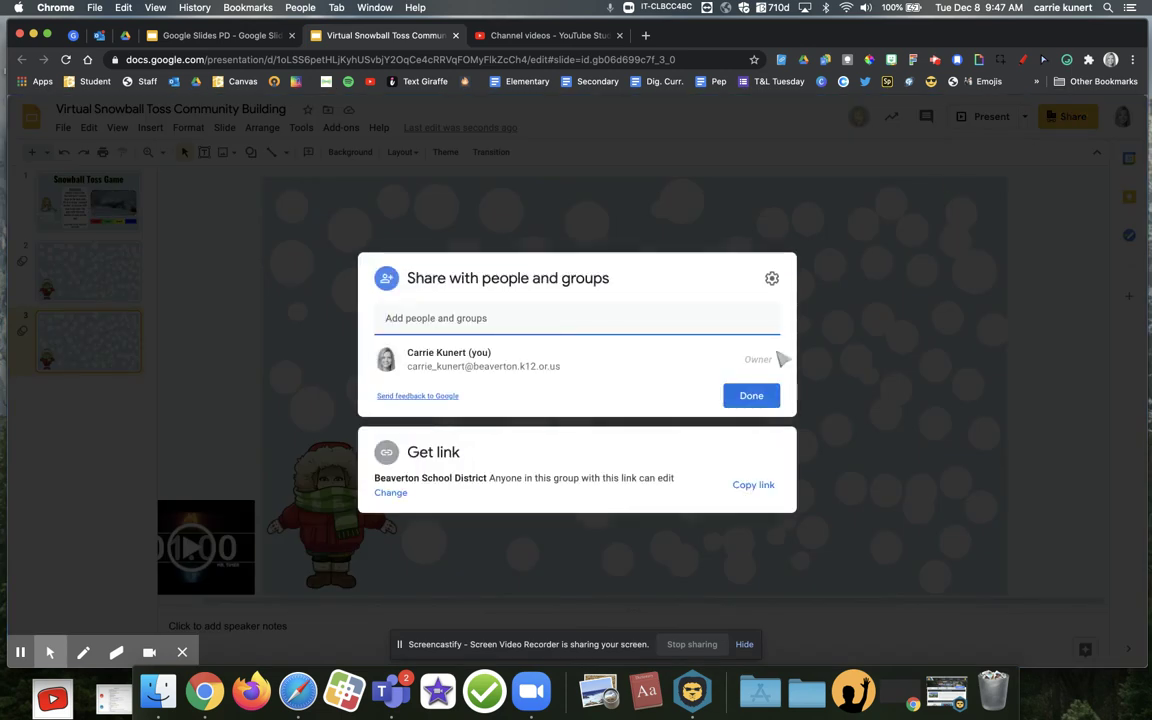
pyautogui.click(391, 492)
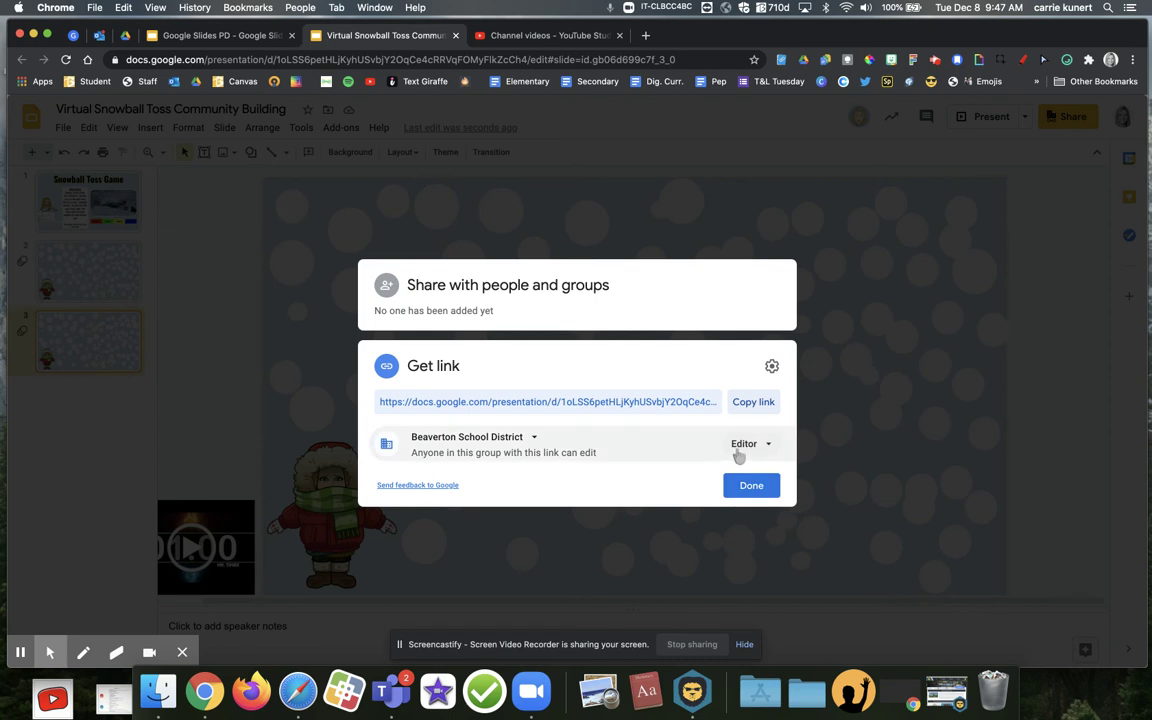
pyautogui.click(756, 401)
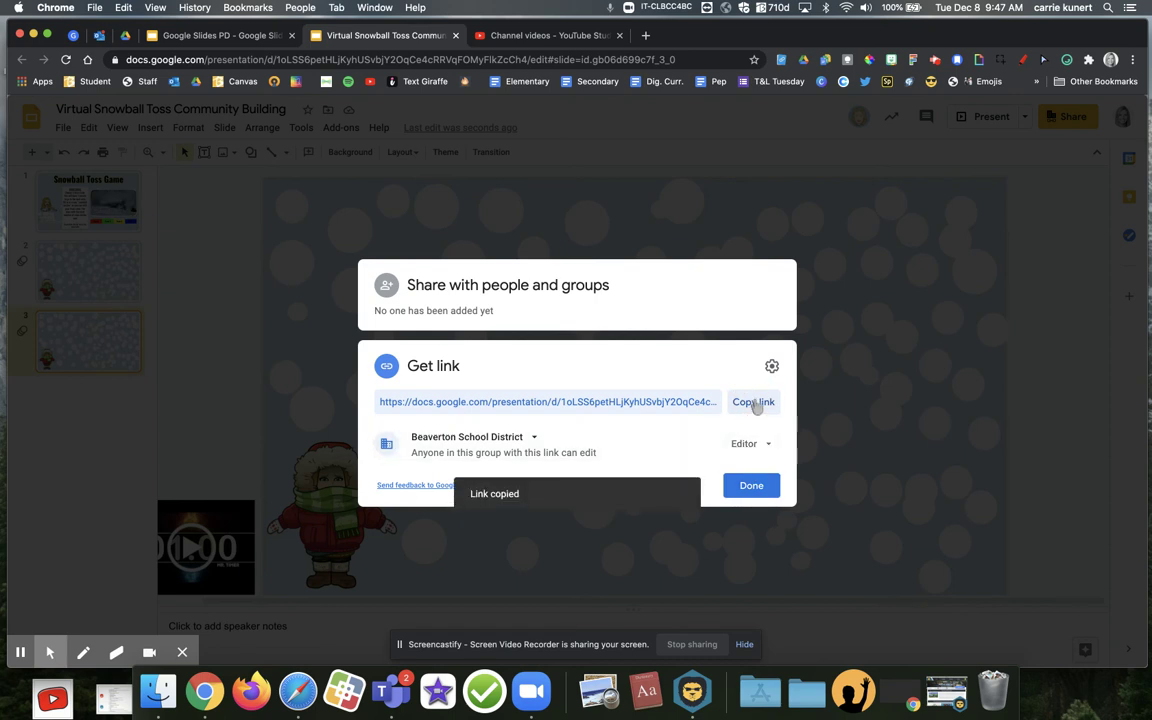
pyautogui.click(750, 486)
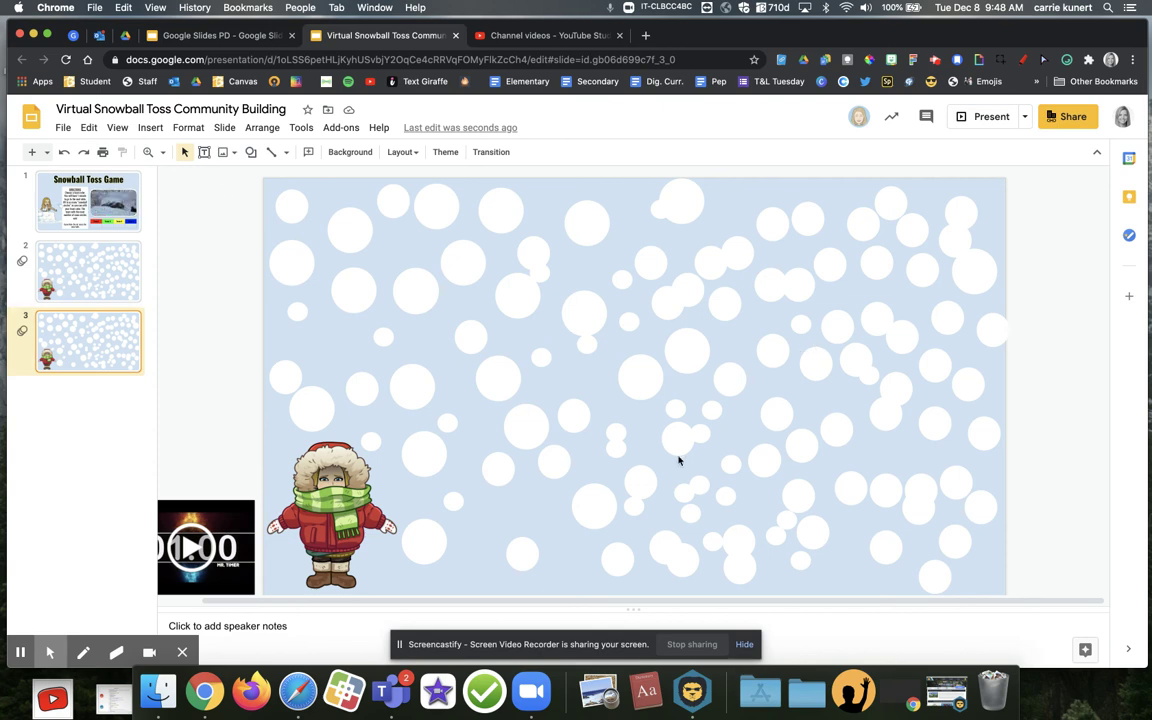
# Jump back to slide 1, the Snowball Toss Game directions with the Team 1–4 table.
pyautogui.press('Home')
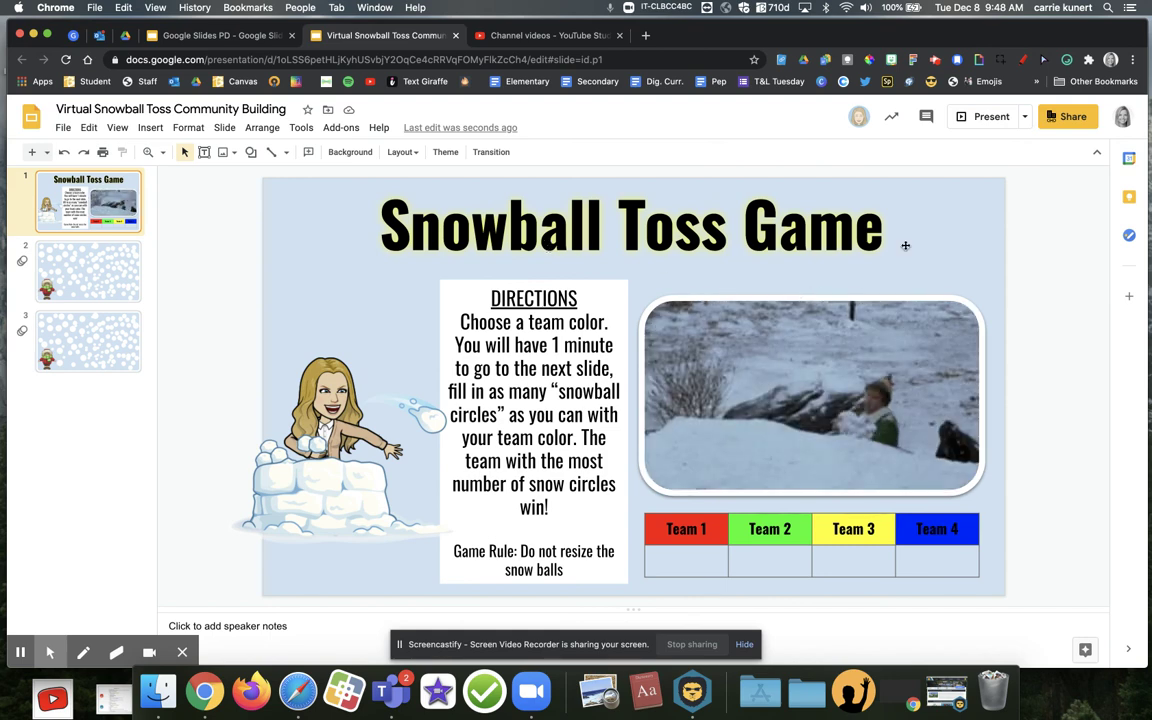
pyautogui.click(935, 61)
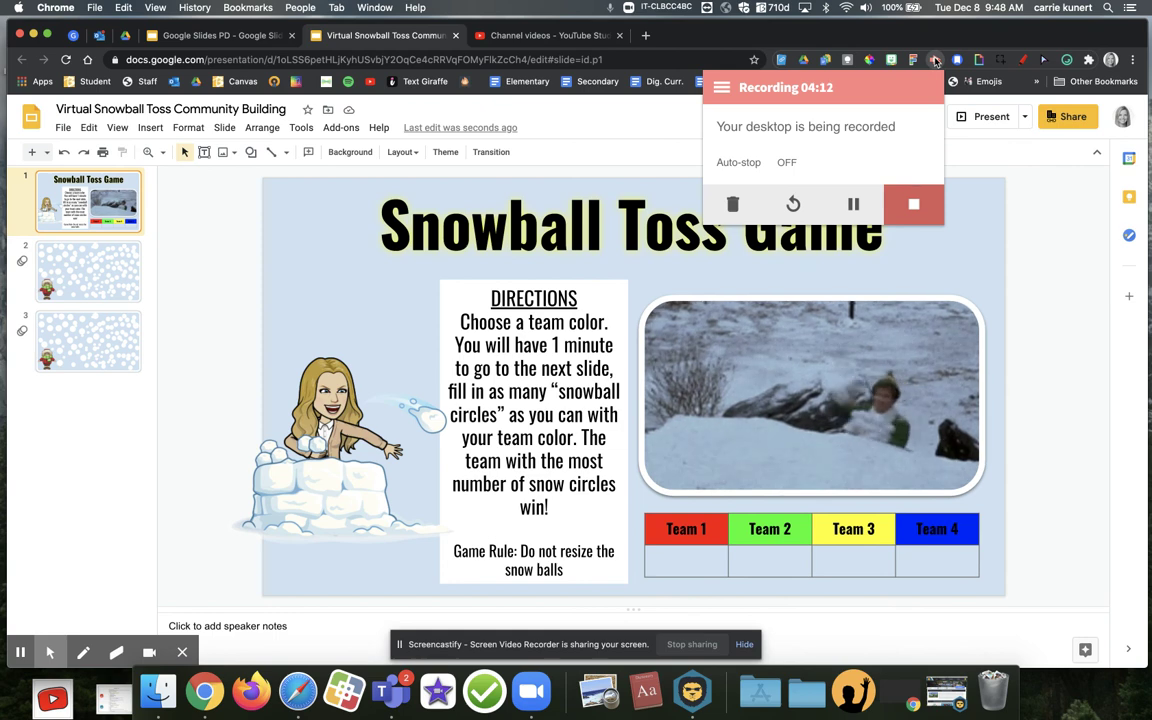